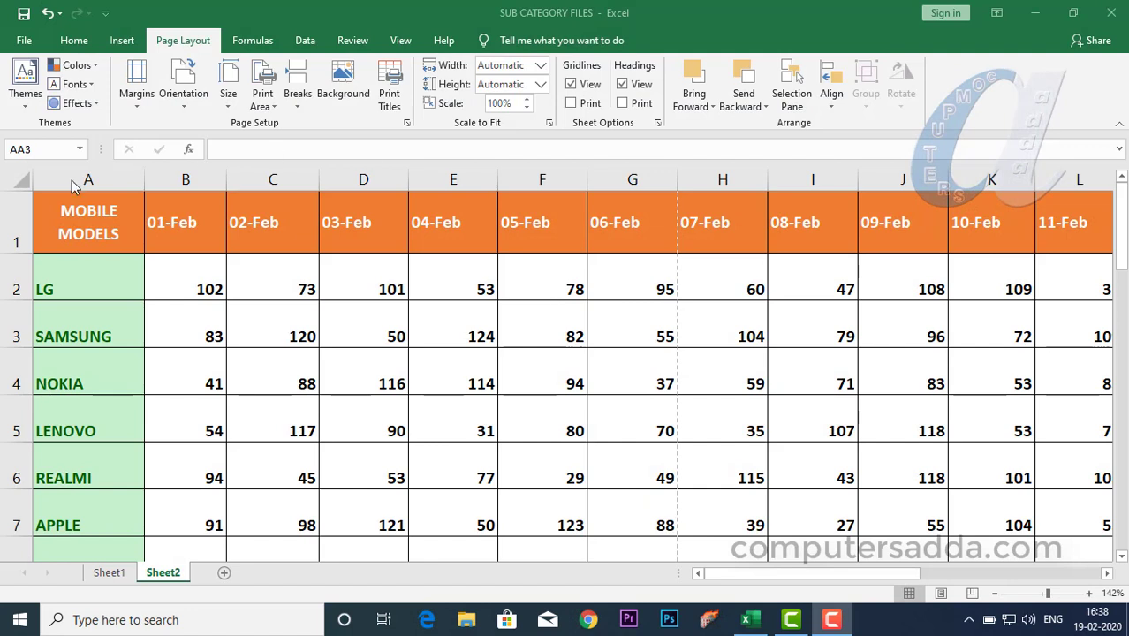
- Zoom the sheet out slightly and select the model names down column A
left_click(996, 596)
left_click(995, 595)
left_click(995, 596)
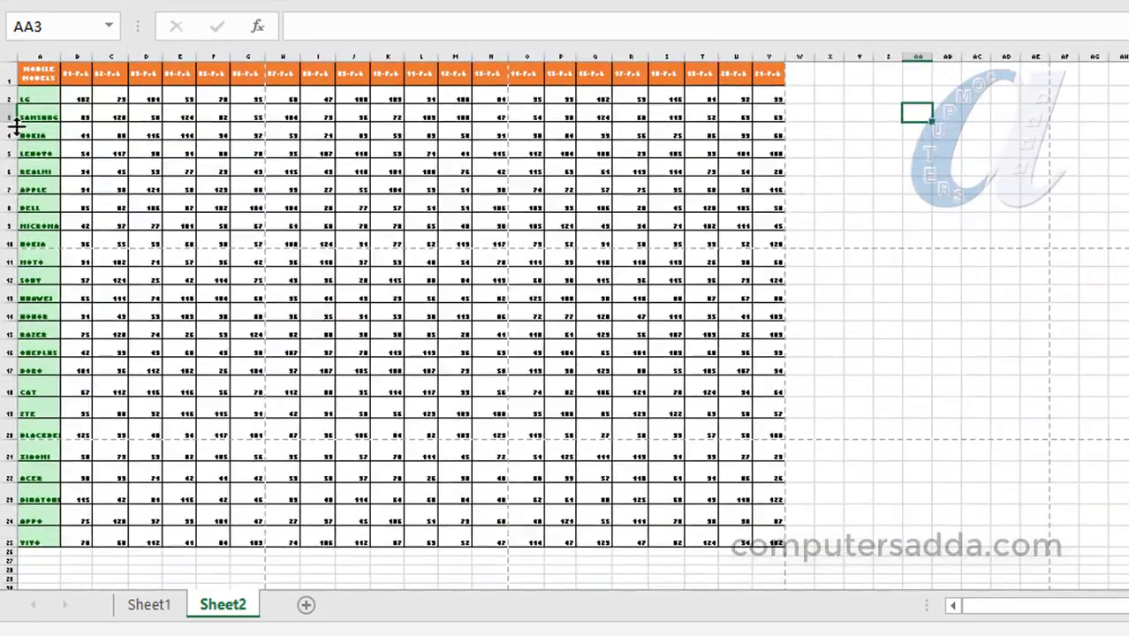
left_click_drag(37, 75, 31, 542)
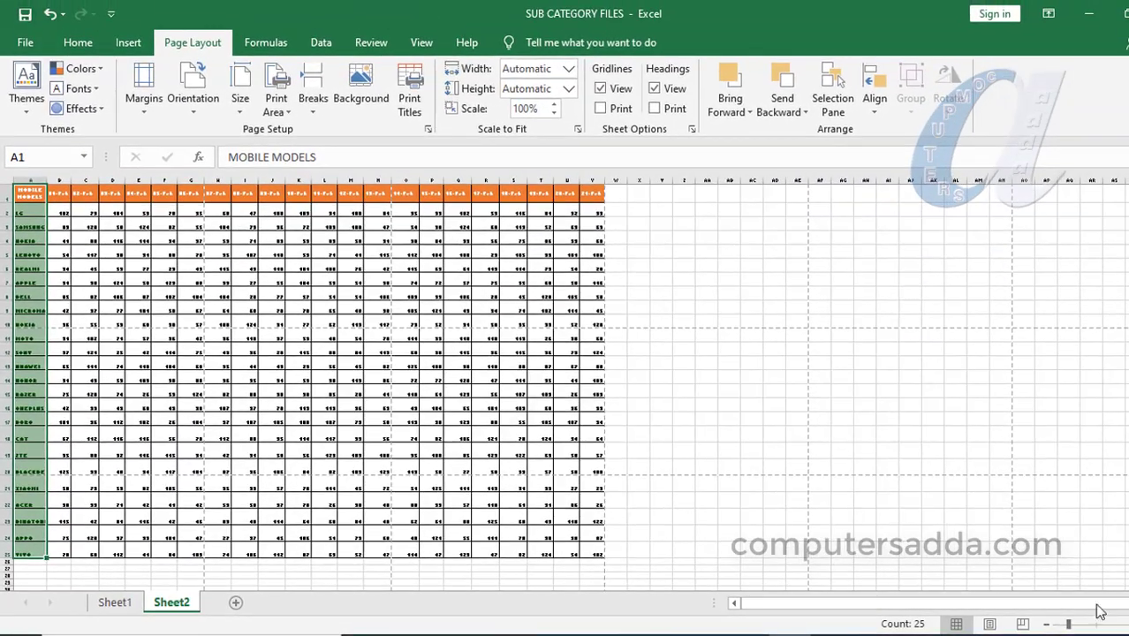
- Scroll right and zoom out until the table shows from MOBILE MODELS to 21-Feb in column V
left_click(1115, 625)
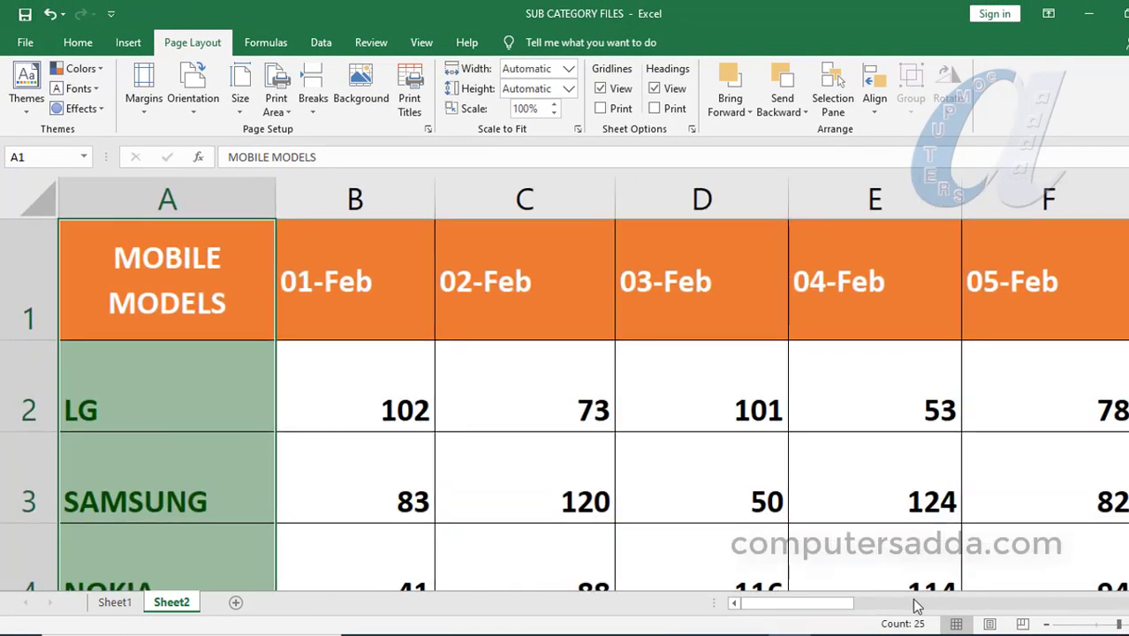
left_click_drag(798, 605, 1095, 605)
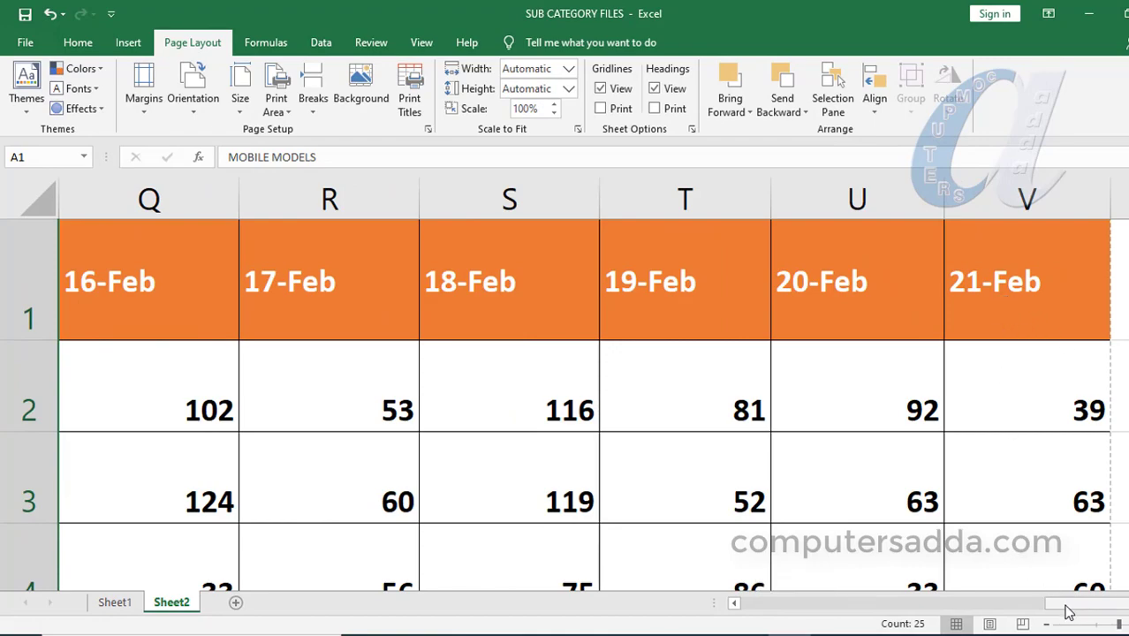
left_click(1047, 624)
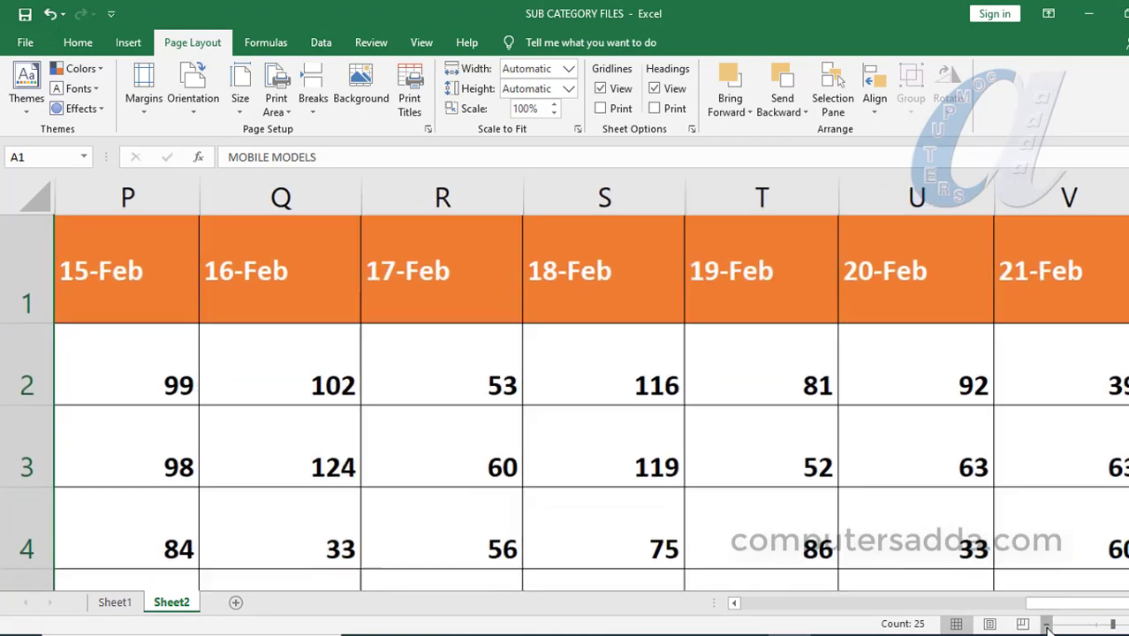
left_click(1047, 624)
left_click(1047, 625)
left_click(1047, 625)
left_click(1047, 625)
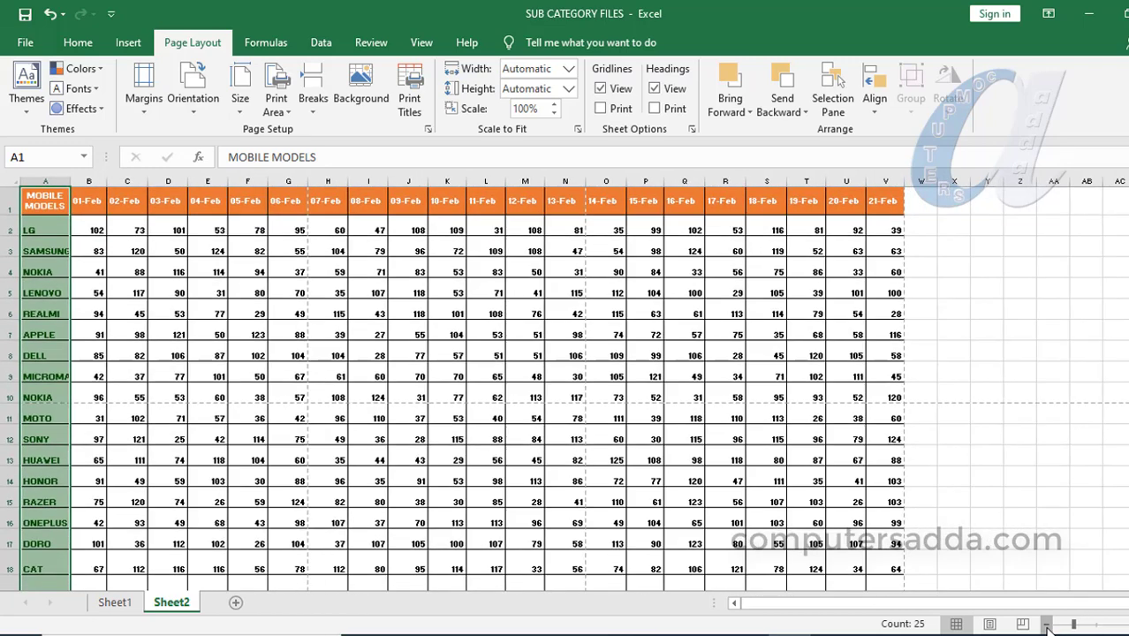
left_click(1047, 624)
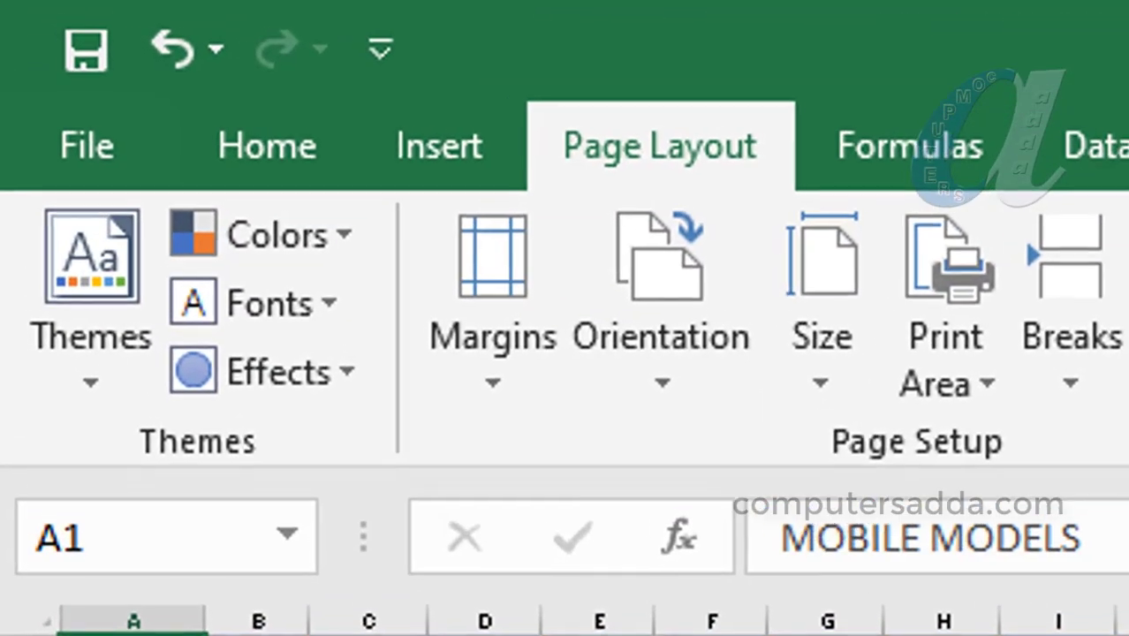
- Preview the printout: page 1 of 9 fits only the 01-Feb to 06-Feb columns
left_click(44, 148)
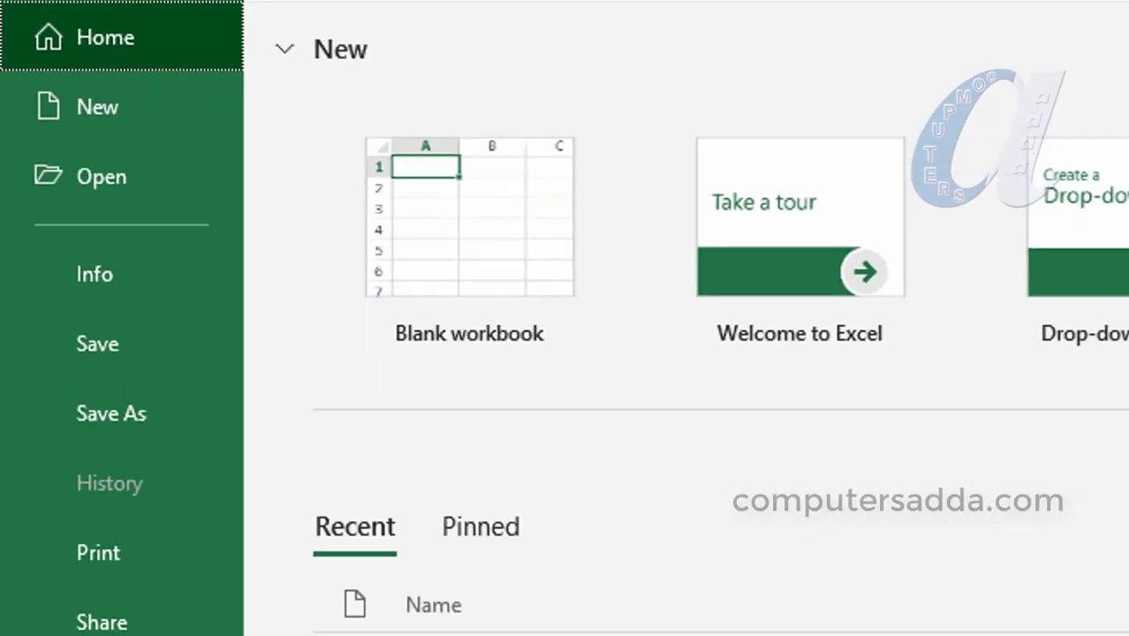
left_click(108, 417)
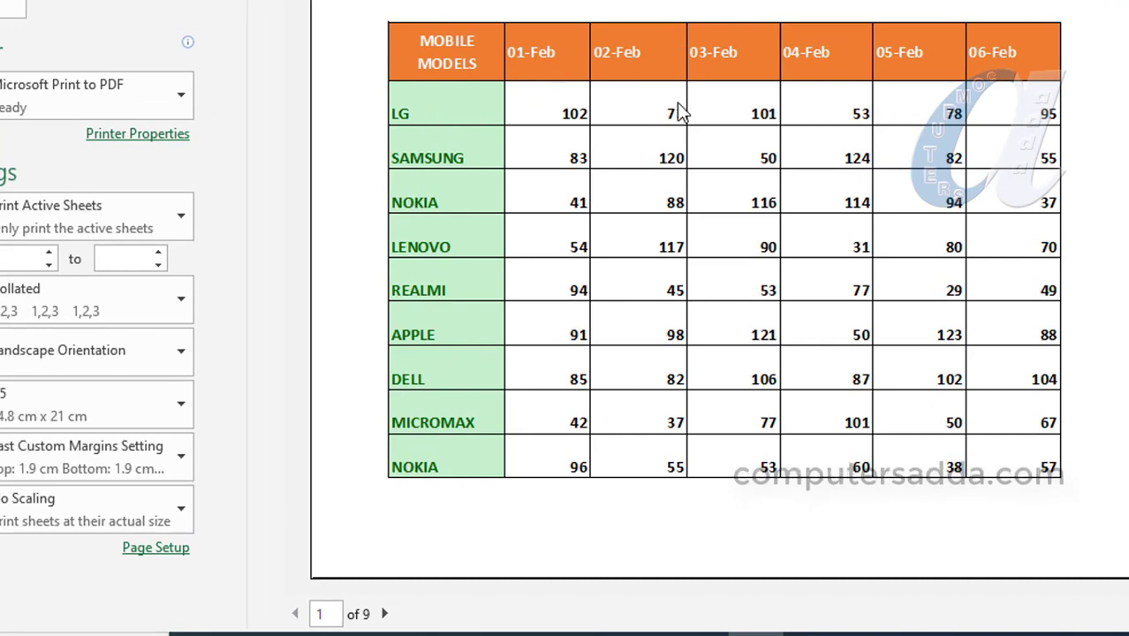
- Step through preview pages 2 to 5, noting they lack the date row or model names
left_click(386, 614)
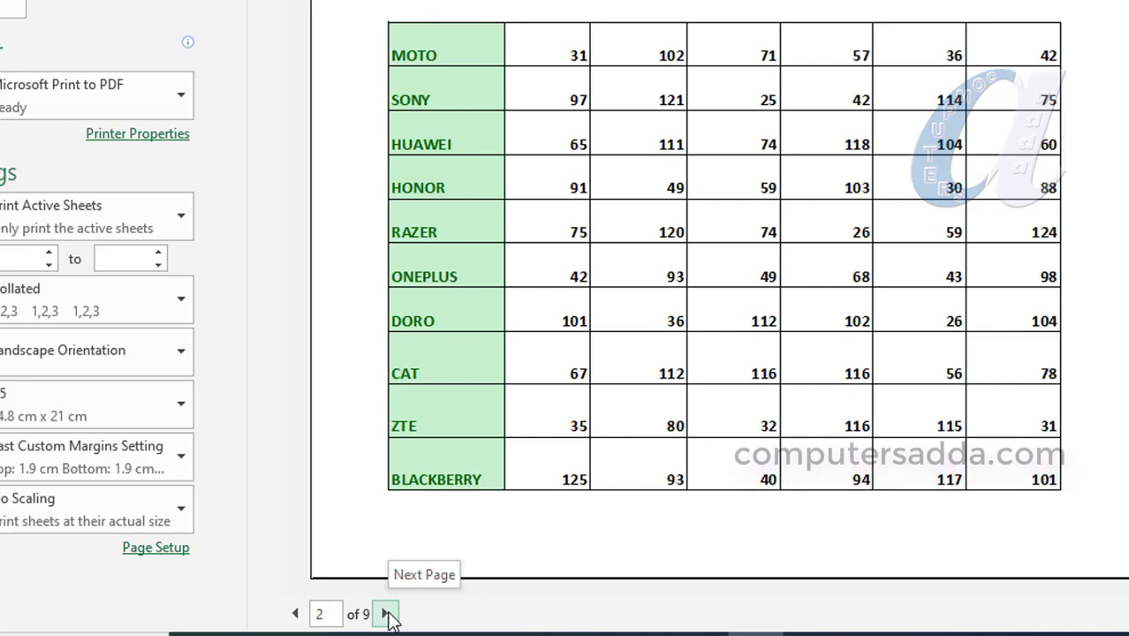
left_click(387, 614)
left_click(387, 614)
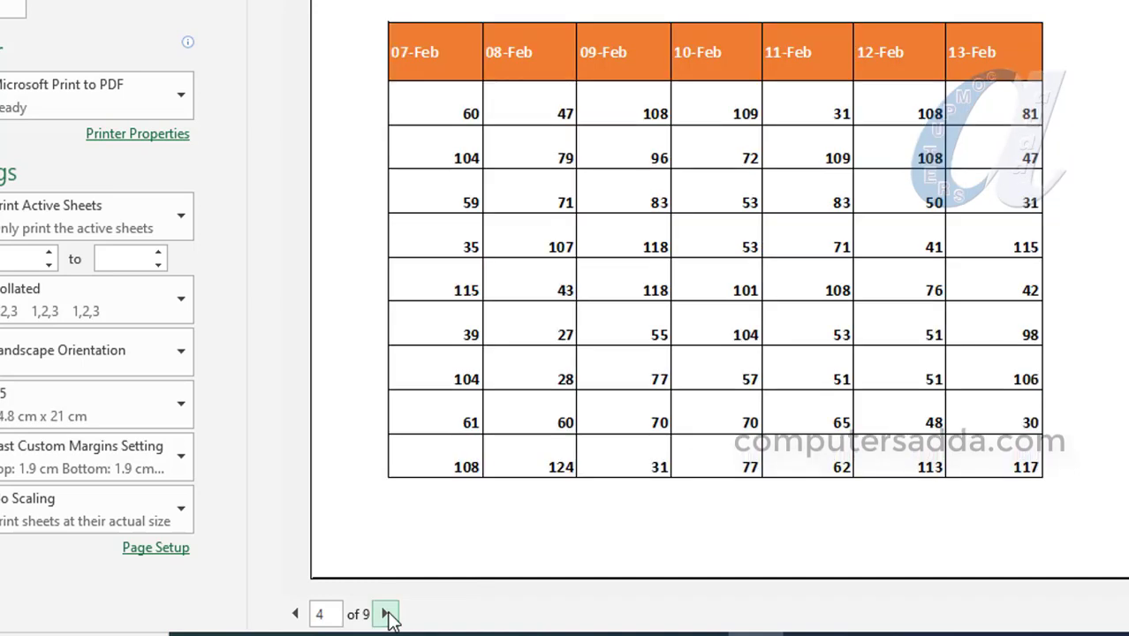
left_click(387, 614)
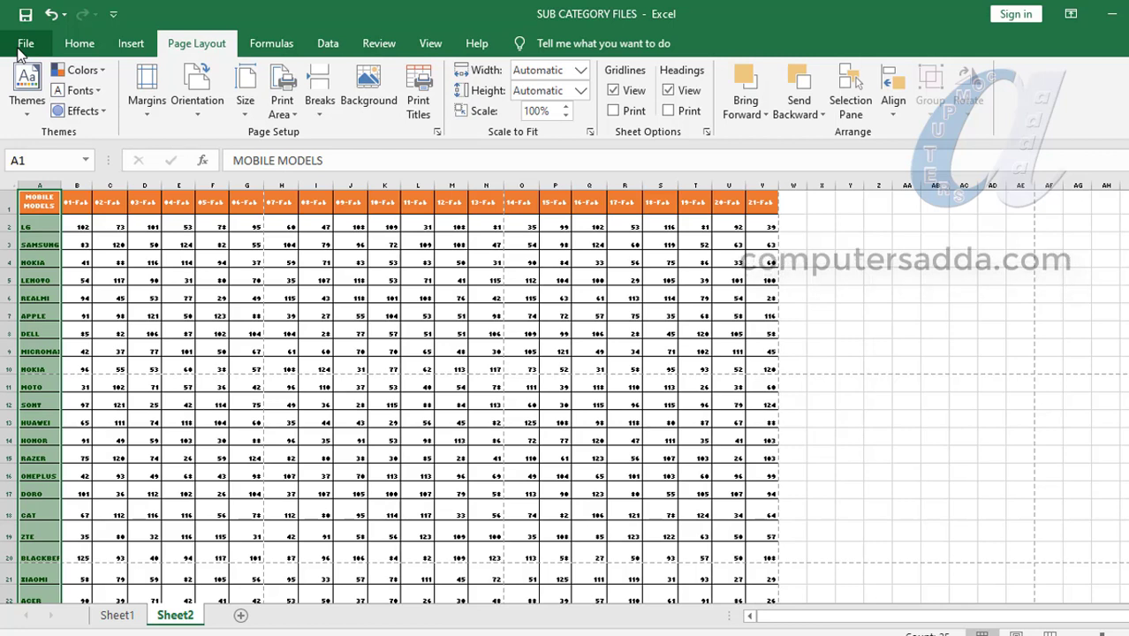
- Open the Page Setup dialog on its Sheet tab from the Page Layout sheet options
left_click(79, 43)
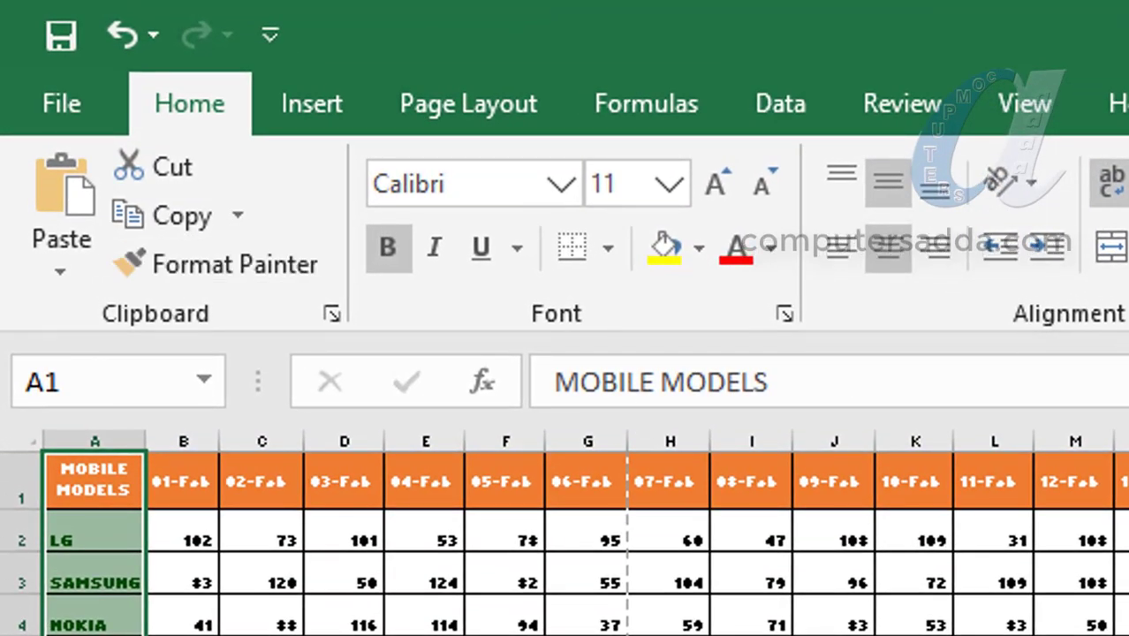
left_click(471, 103)
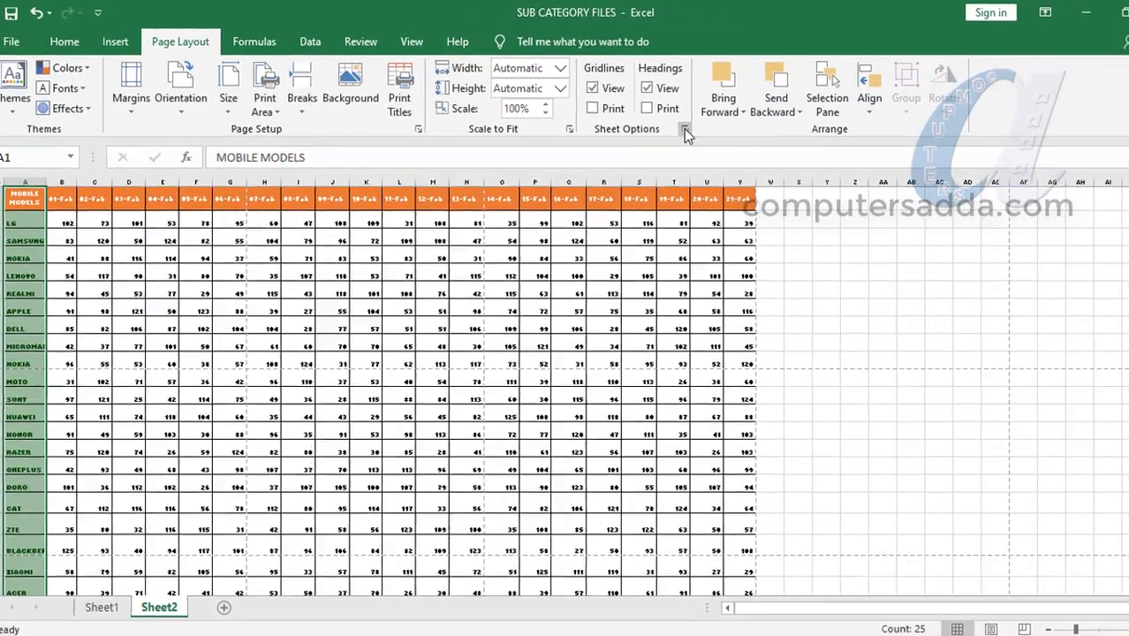
left_click(685, 129)
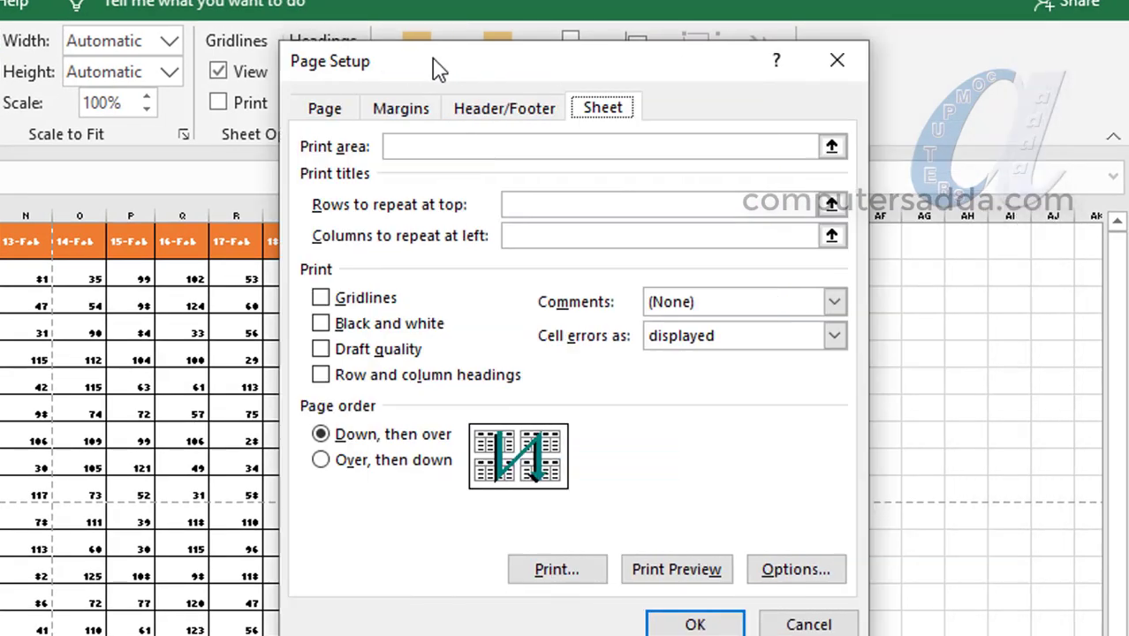
- Set rows to repeat at top to $1:$1 and columns at left to $A:$A, then confirm
mouse_move(439, 69)
left_mouse_down()
mouse_move(245, 141)
mouse_move(199, 141)
left_mouse_up()
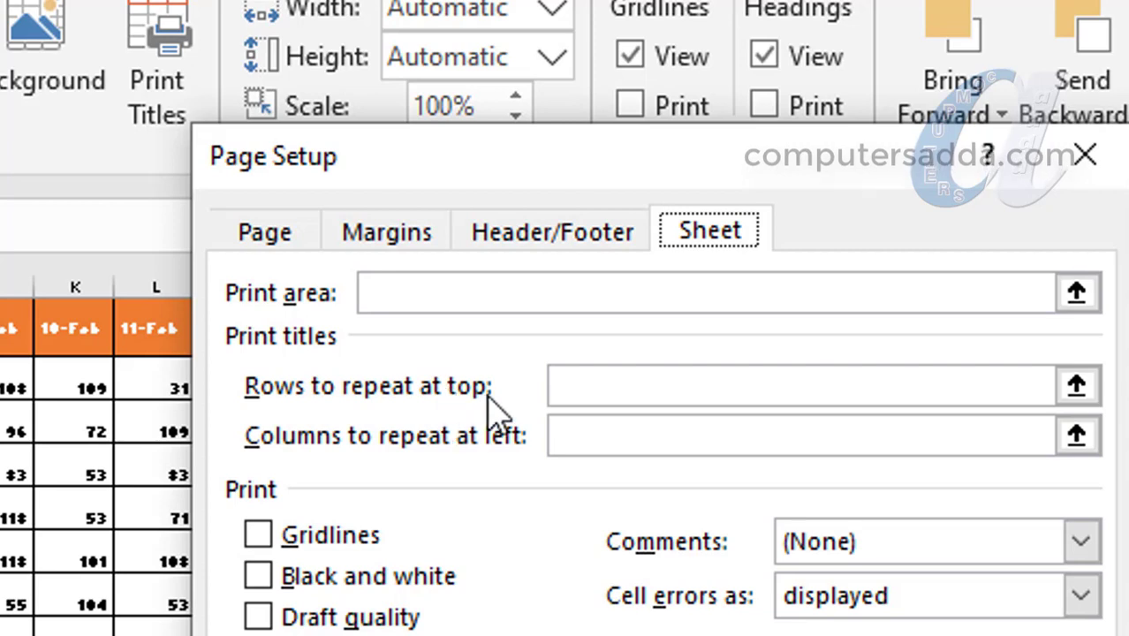
left_click(590, 442)
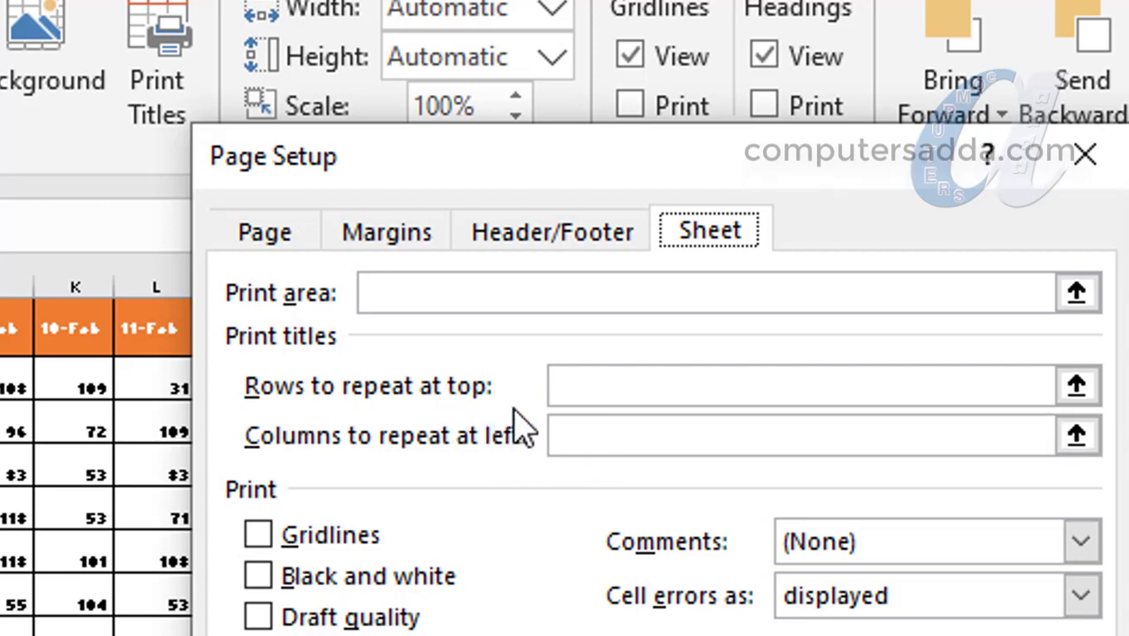
left_click(573, 391)
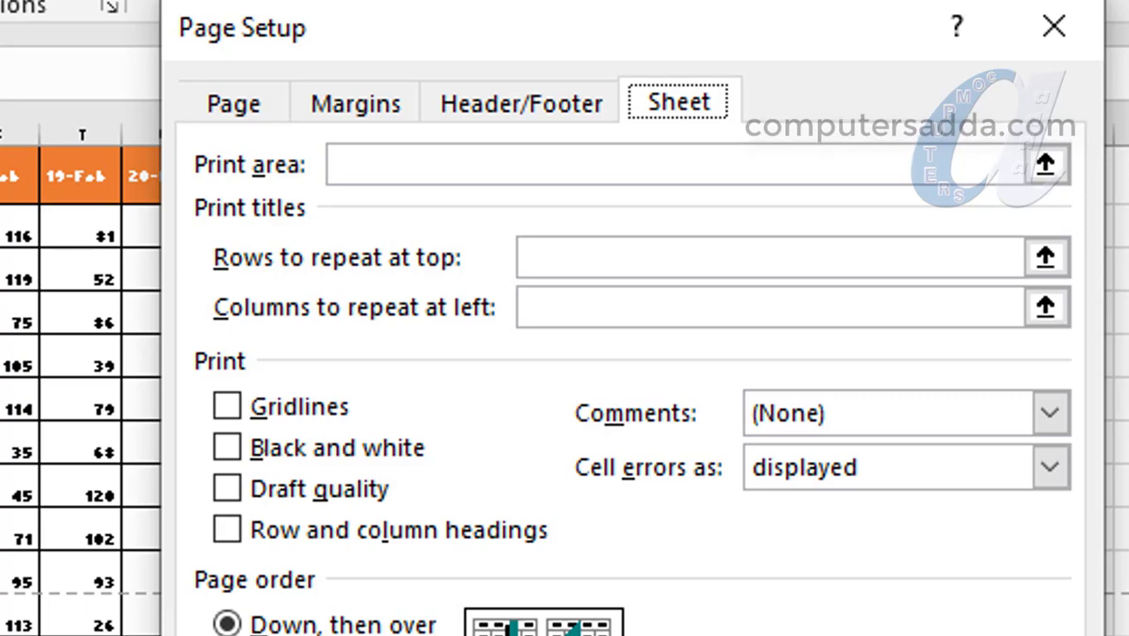
left_click(547, 260)
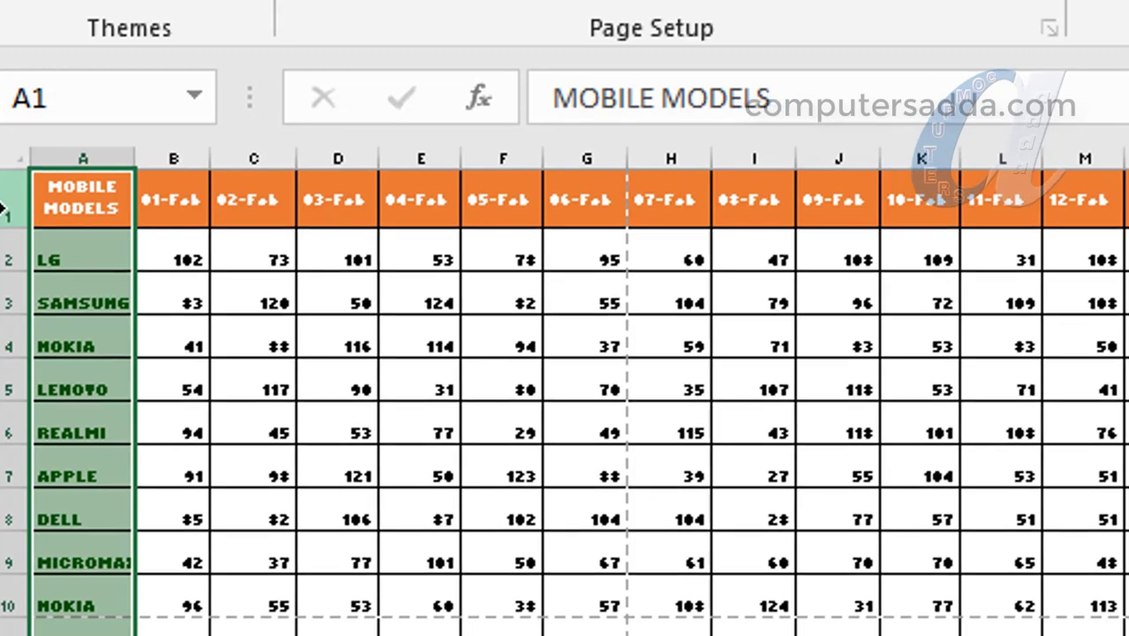
left_click(6, 204)
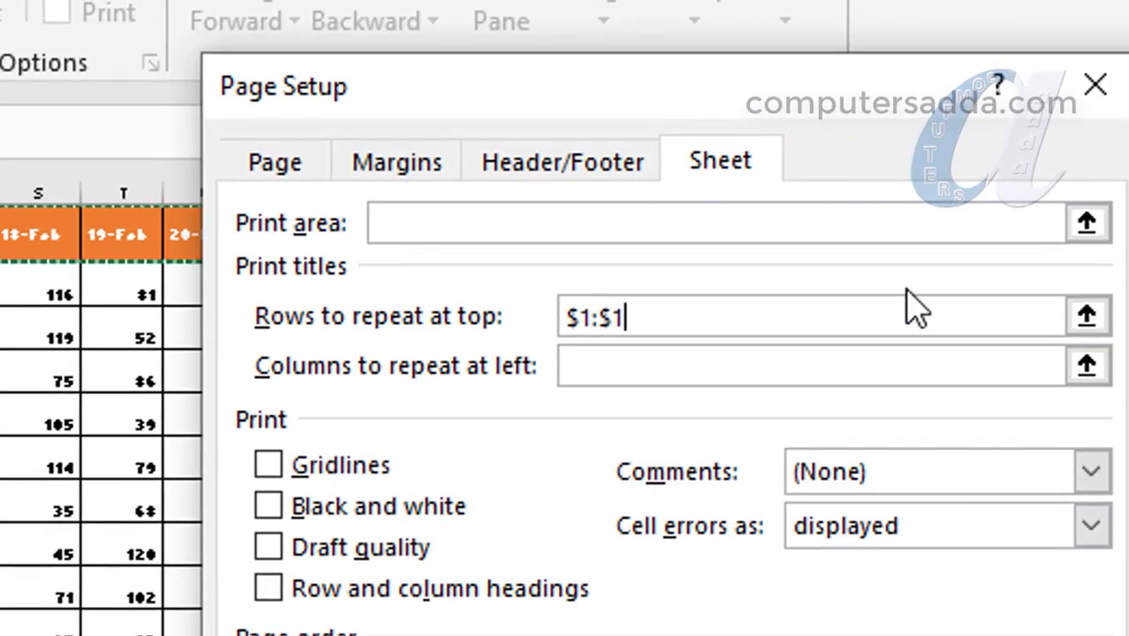
left_click(597, 378)
left_click(98, 134)
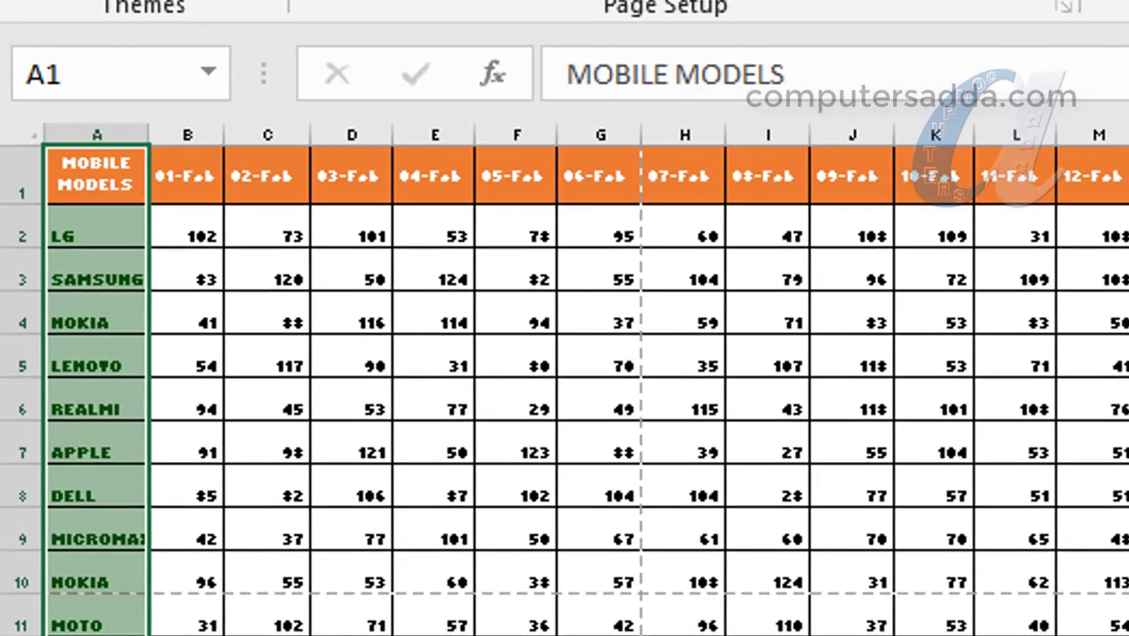
left_click(79, 137)
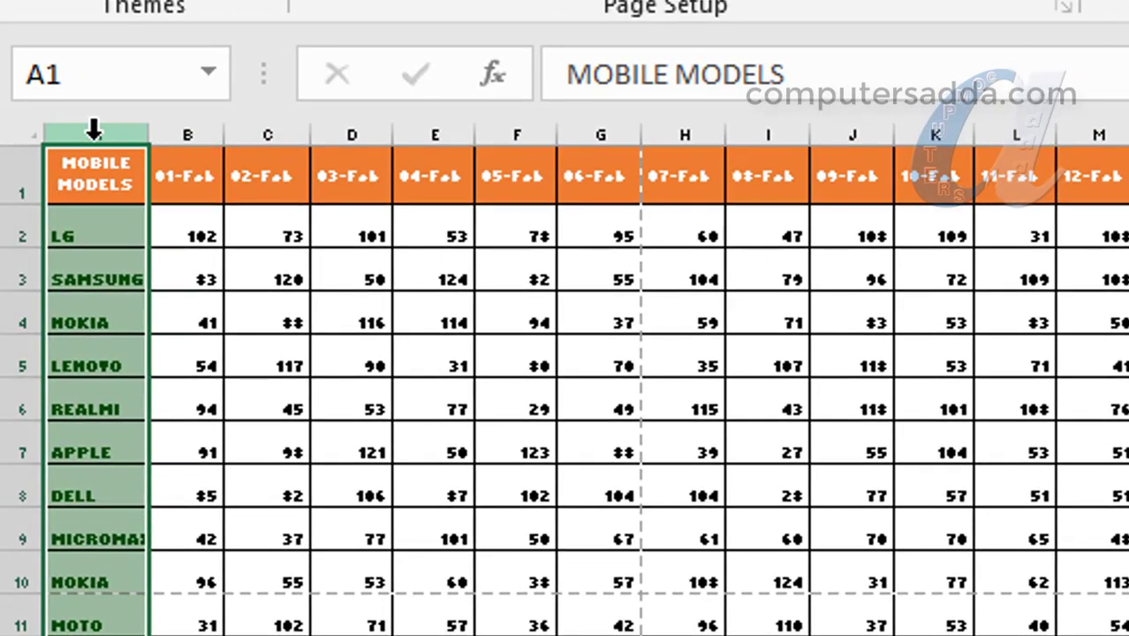
key("Return")
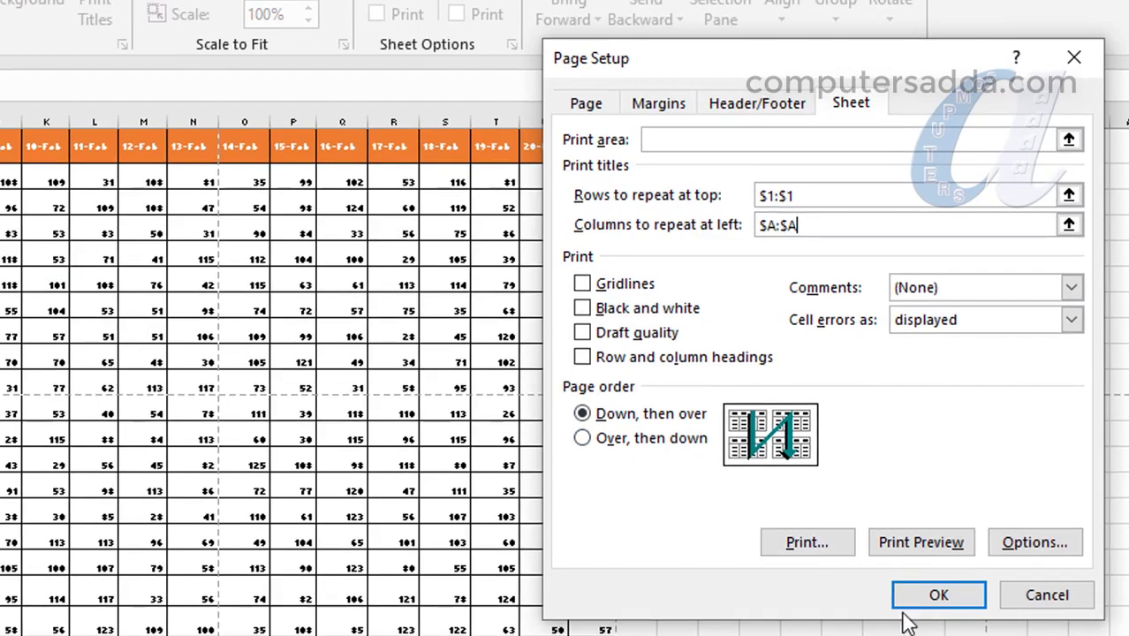
left_click(943, 596)
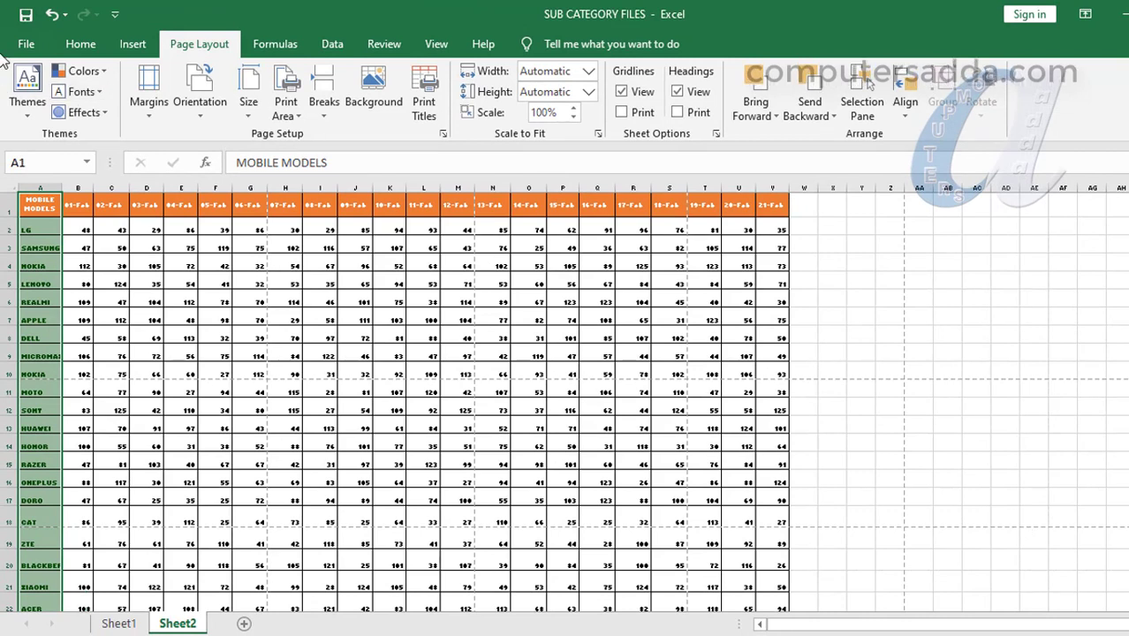
- Reopen the 12-page print preview and advance a page to check the repeated titles
left_click(27, 45)
left_click(59, 356)
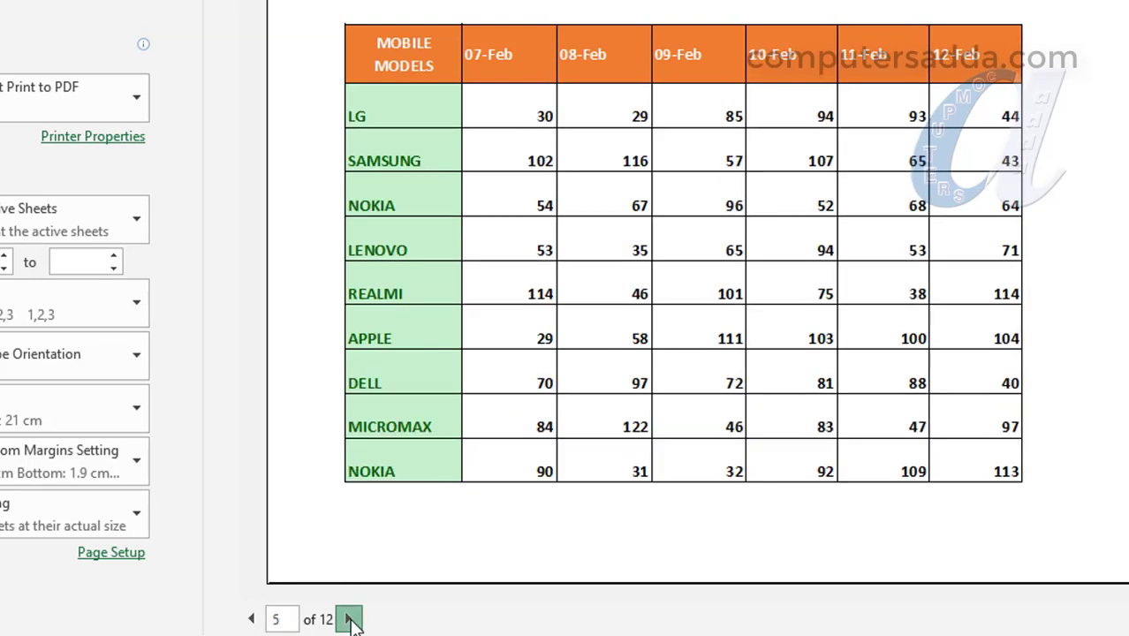
left_click(351, 621)
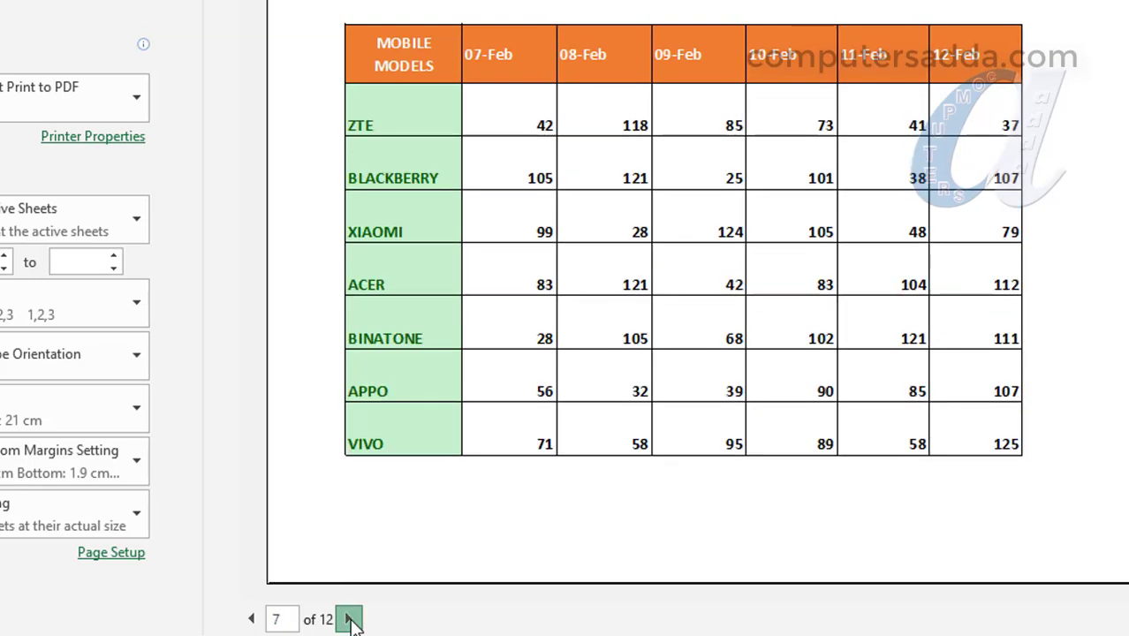